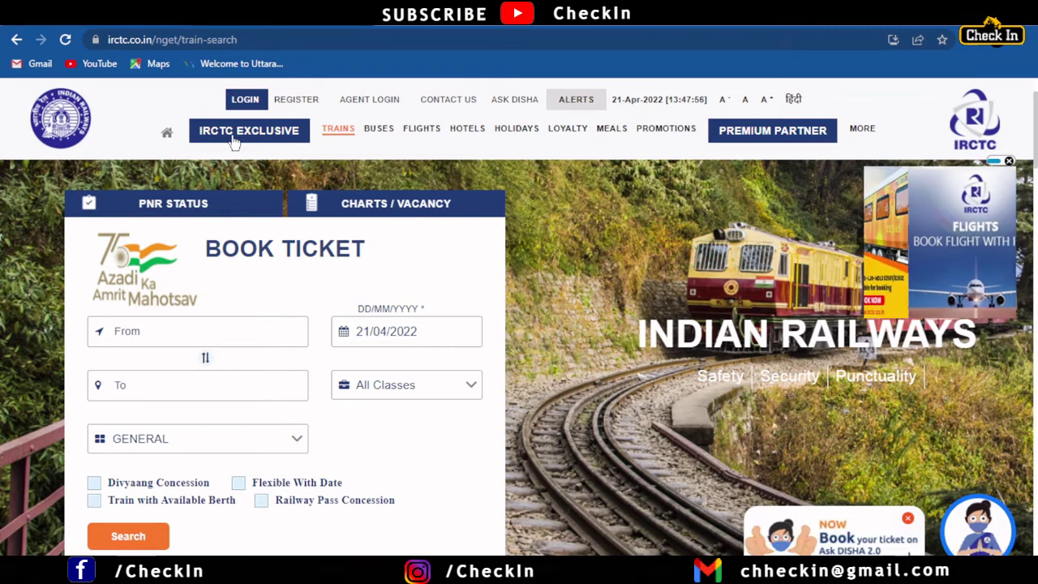
Step: Sign in to IRCTC with the account user name, password and captcha
{"action": "left_click", "coordinate": [244, 99]}
{"action": "left_click", "coordinate": [218, 181]}
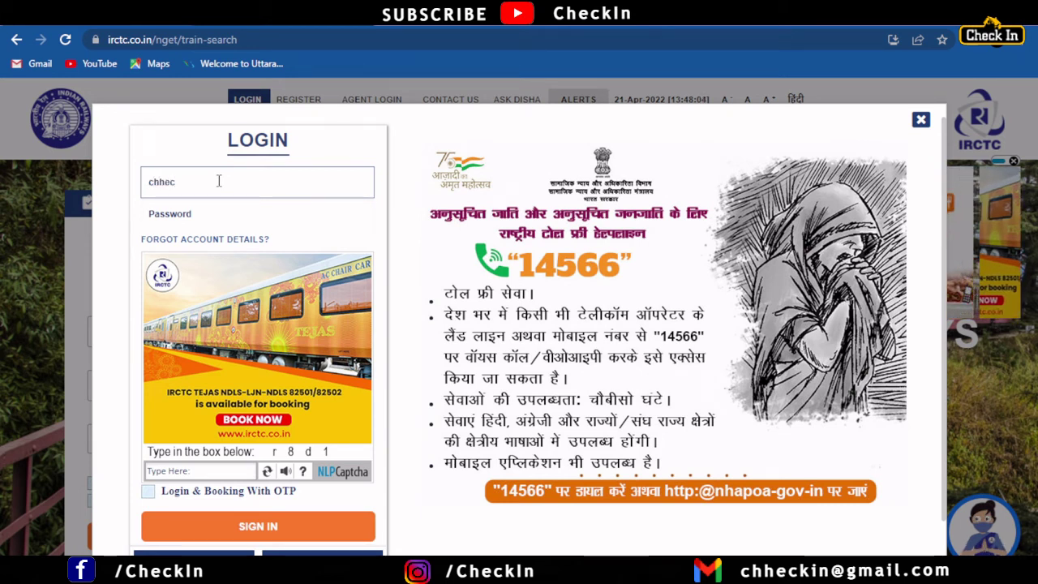
{"action": "left_click", "coordinate": [184, 219]}
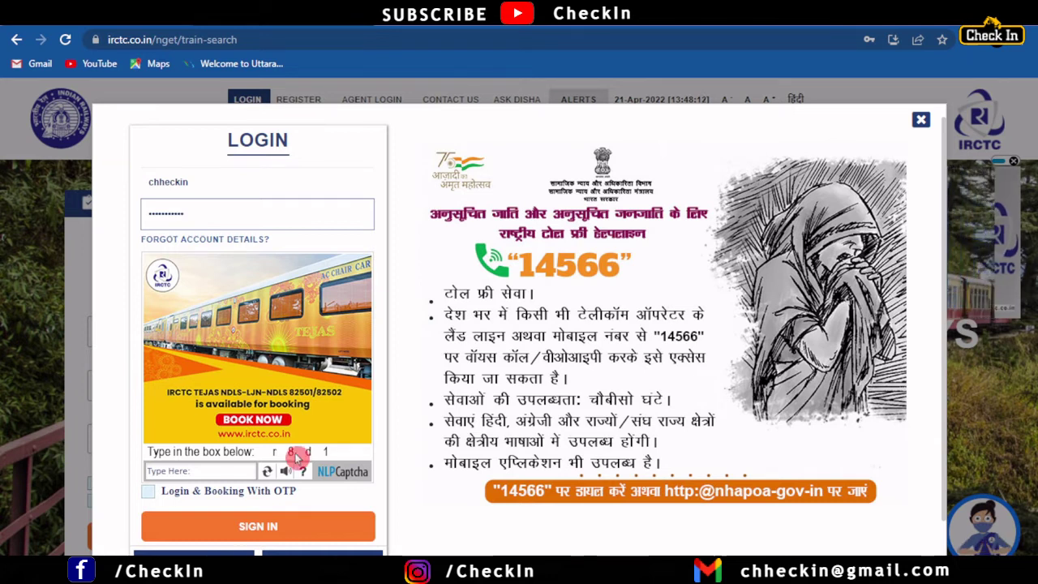
{"action": "left_click", "coordinate": [193, 470]}
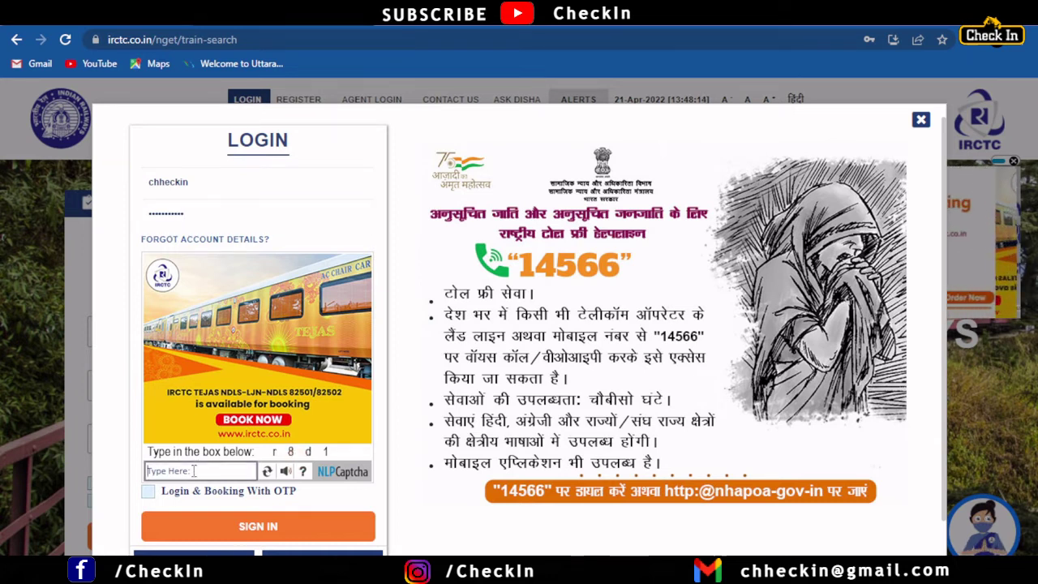
{"action": "type", "text": "r"}
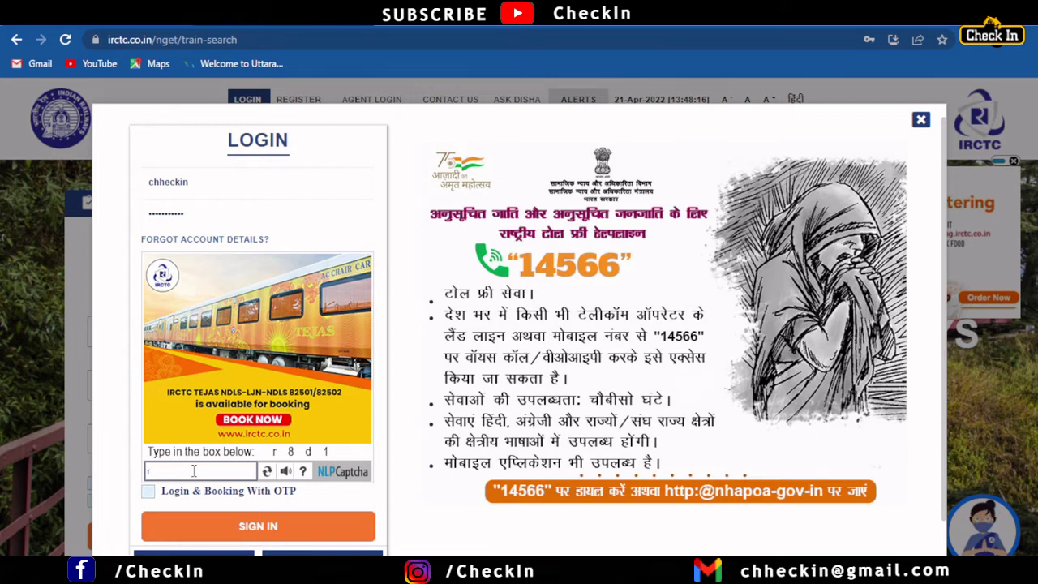
{"action": "type", "text": "8d"}
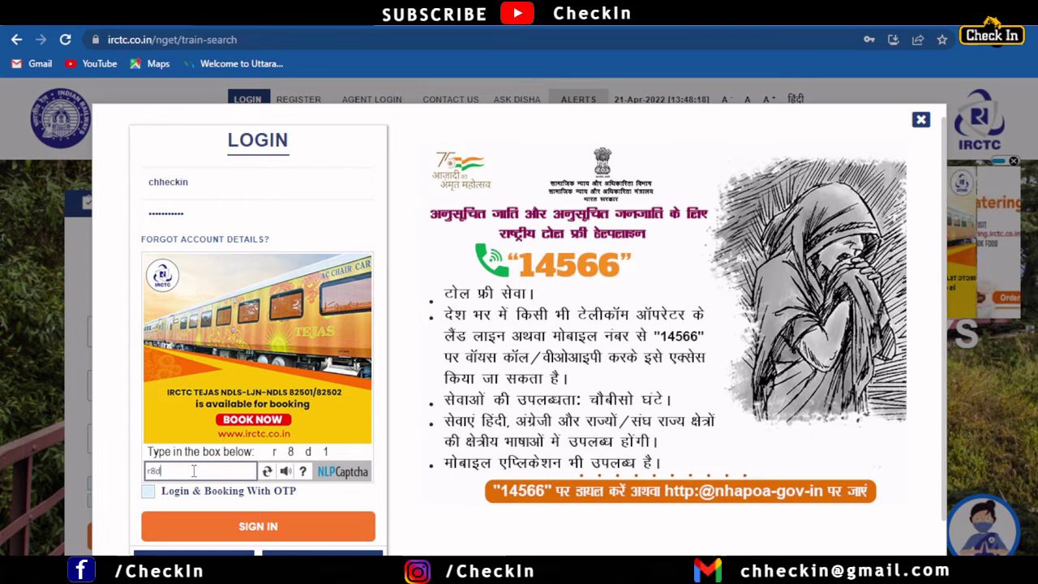
{"action": "type", "text": "1"}
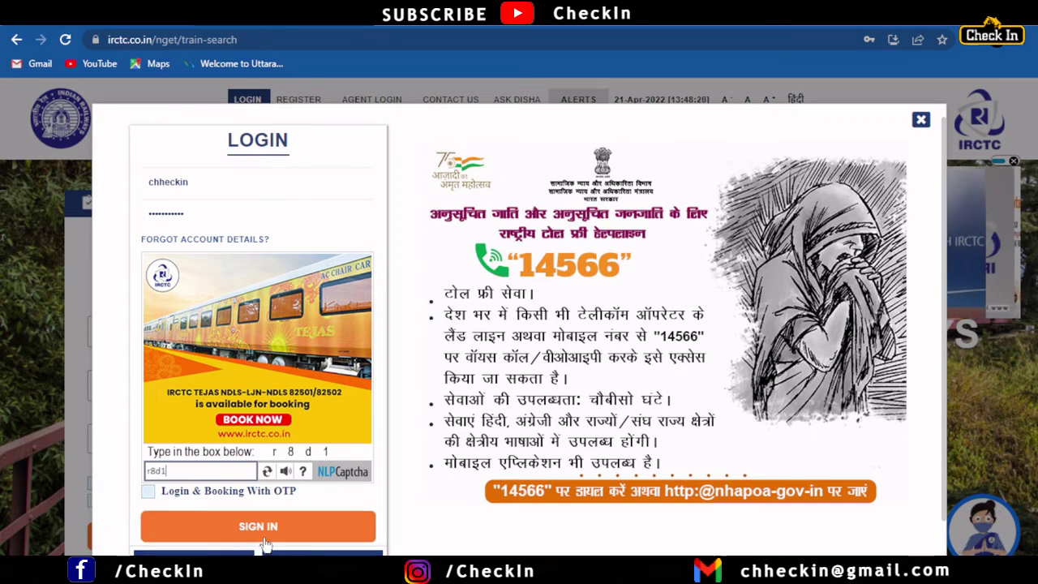
{"action": "left_click", "coordinate": [267, 529]}
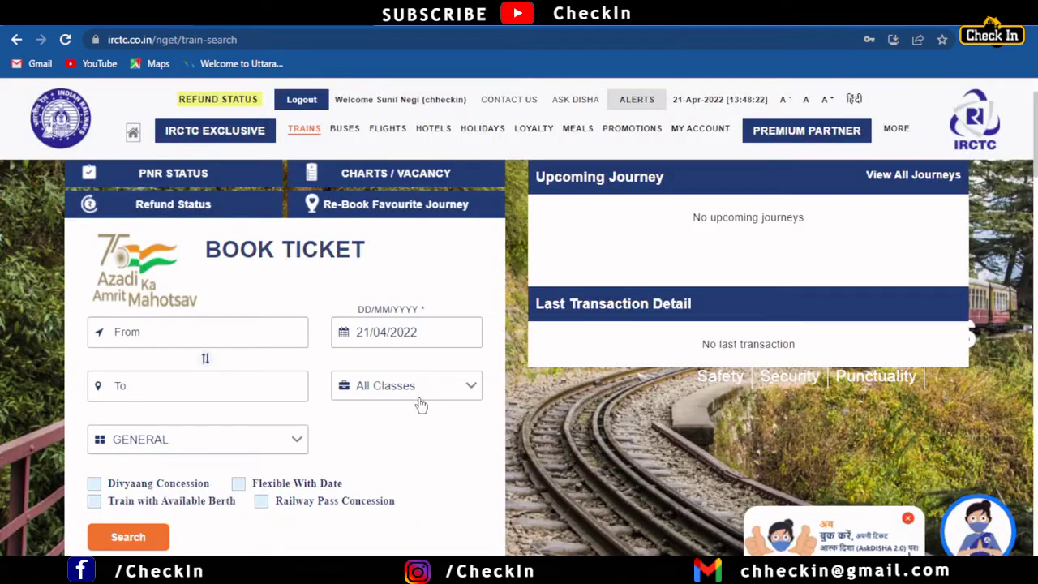
{"action": "left_click", "coordinate": [389, 229]}
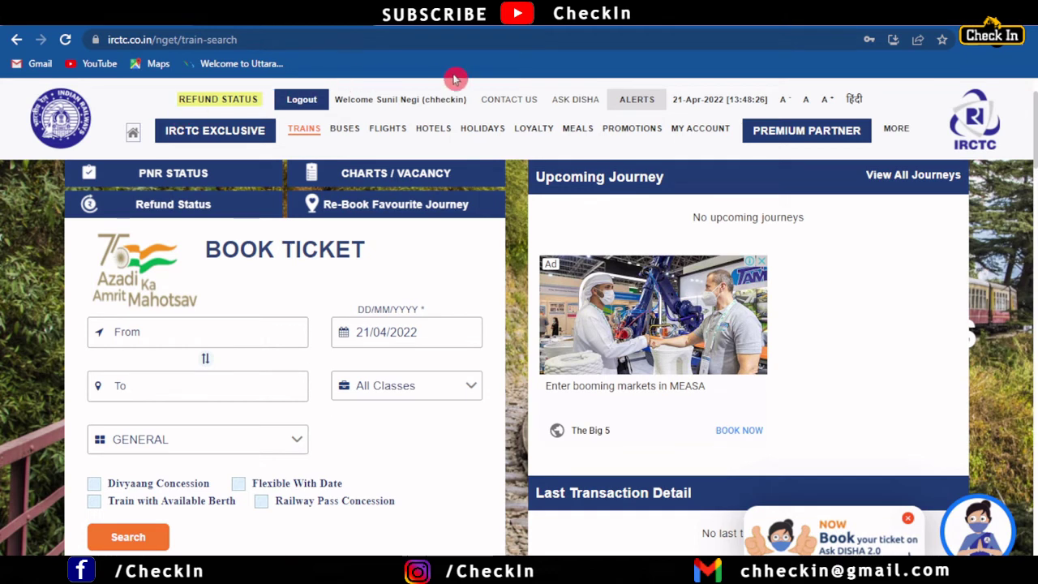
{"action": "left_click", "coordinate": [506, 508]}
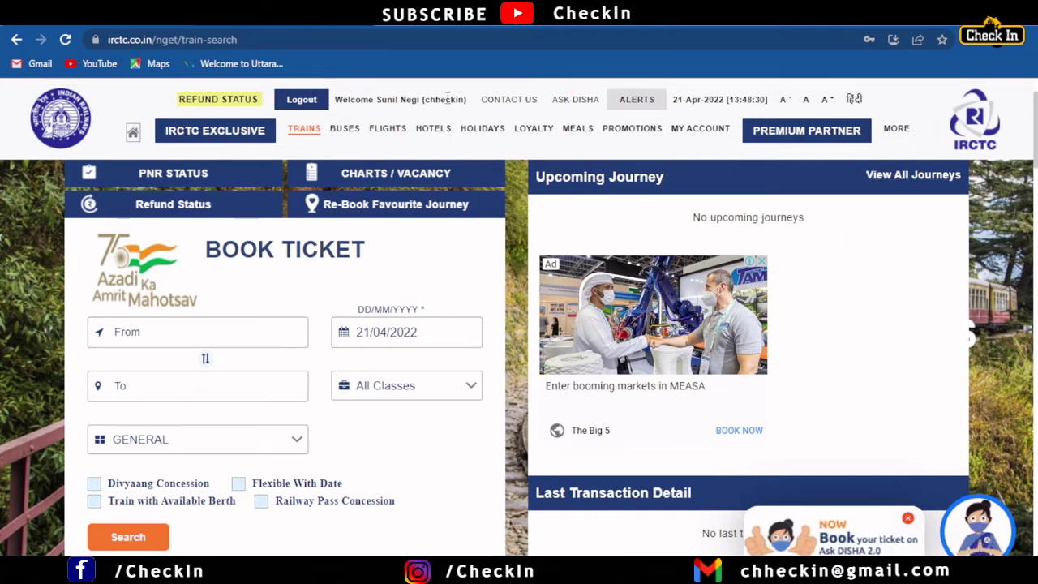
{"action": "left_click_drag", "start_coordinate": [336, 101], "coordinate": [476, 108]}
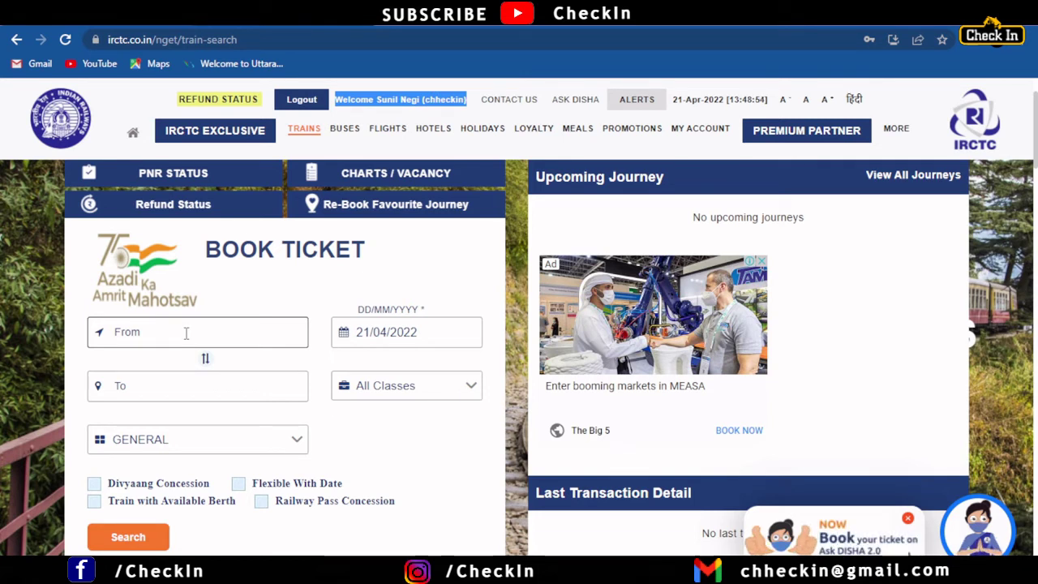
Step: Set the journey from NEW DELHI - NDLS to HALDWANI - HDW
{"action": "left_click", "coordinate": [186, 333]}
{"action": "type", "text": "n"}
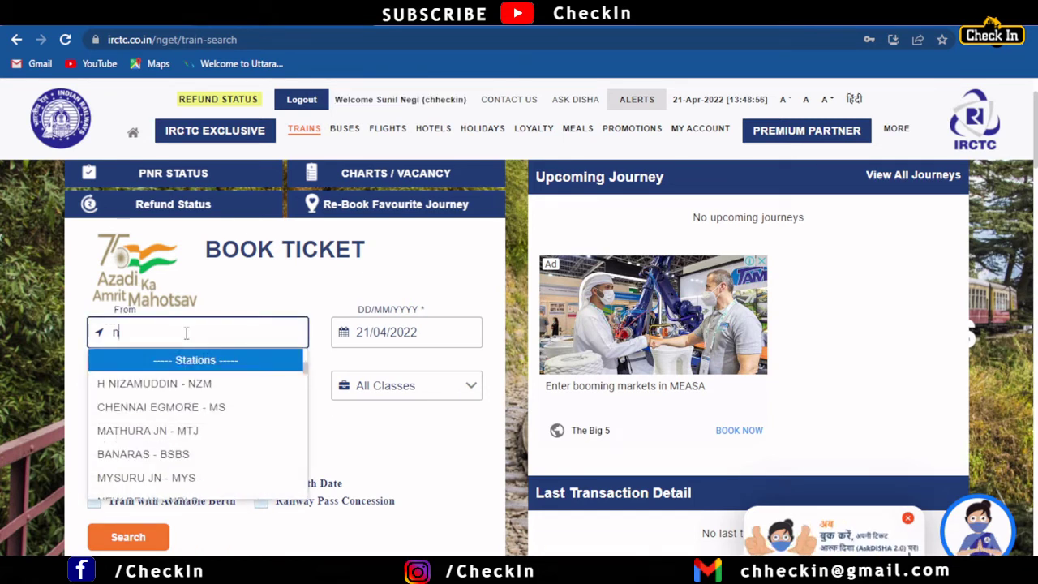
{"action": "type", "text": "ewdelhi"}
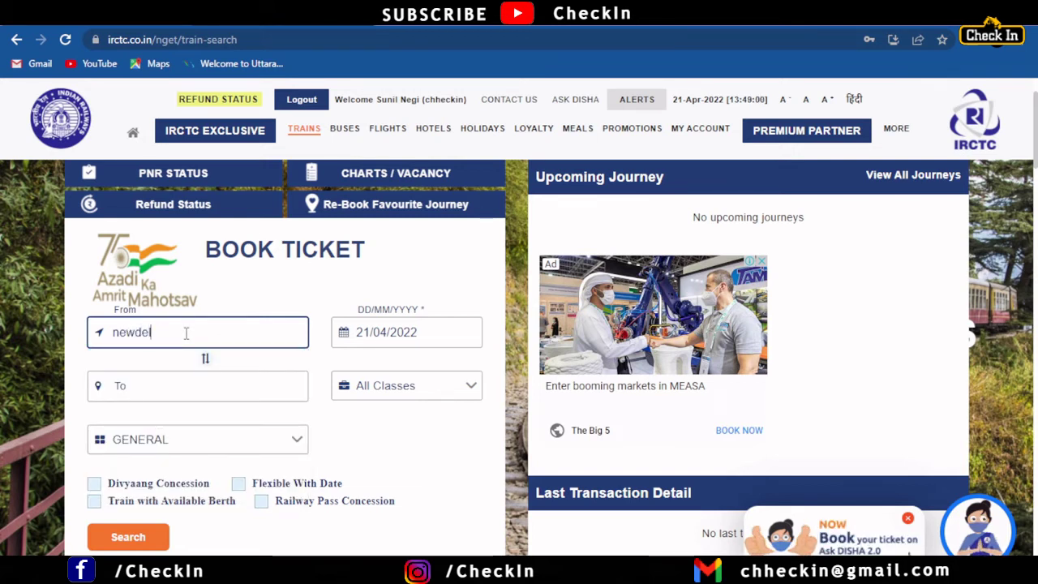
{"action": "key", "text": "BackSpace"}
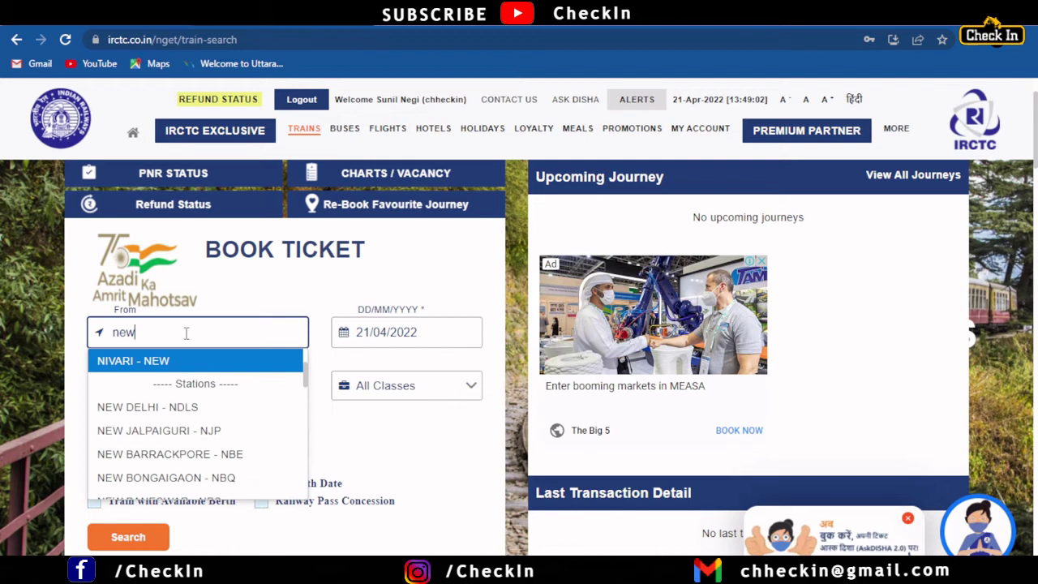
{"action": "left_click", "coordinate": [171, 407]}
{"action": "left_click", "coordinate": [177, 383]}
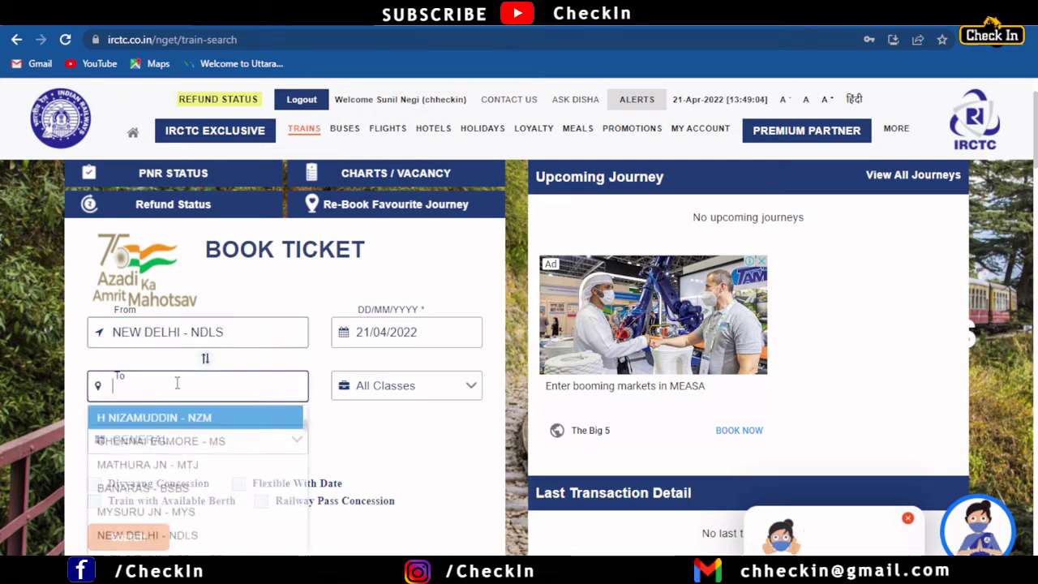
{"action": "type", "text": "hald"}
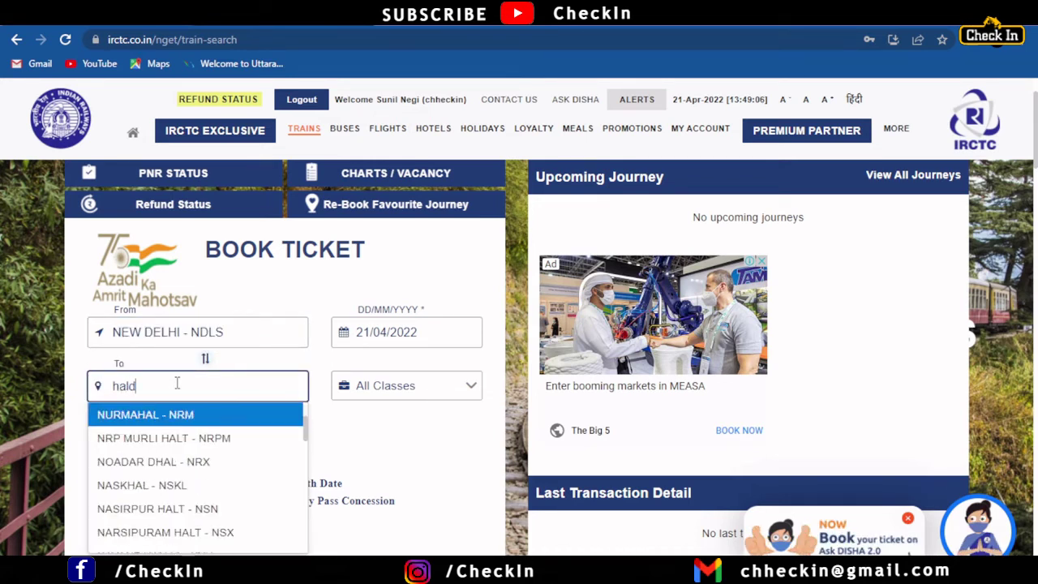
{"action": "type", "text": "wani"}
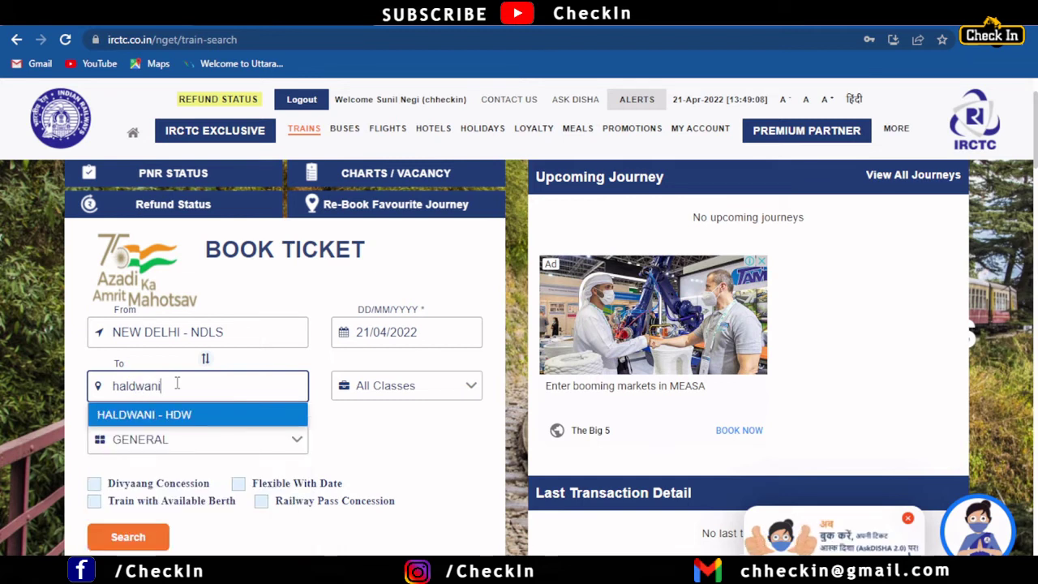
{"action": "left_click", "coordinate": [181, 422]}
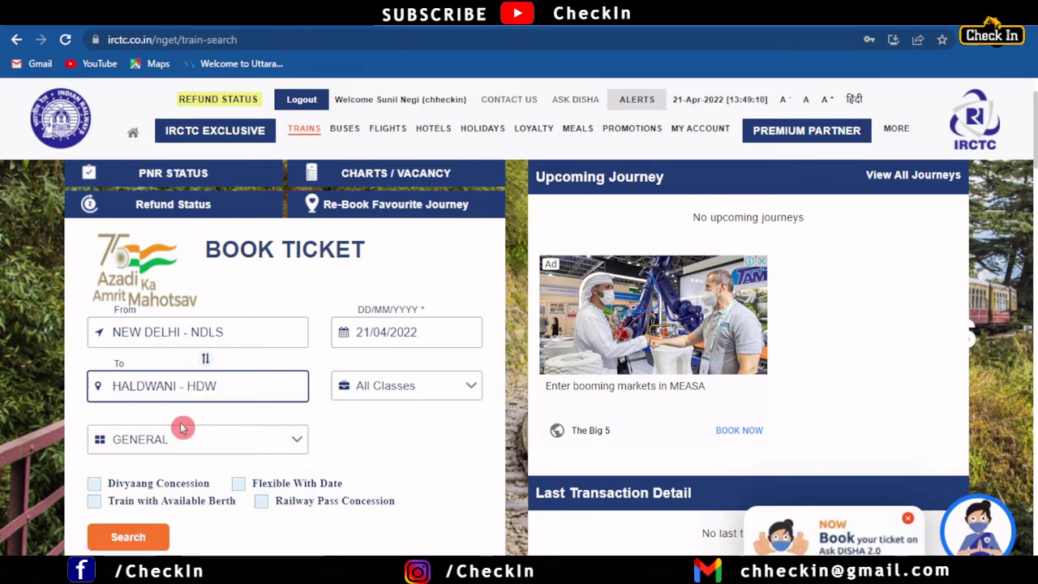
Step: Try the TATKAL quota, then switch the quota back to GENERAL
{"action": "left_click", "coordinate": [217, 449]}
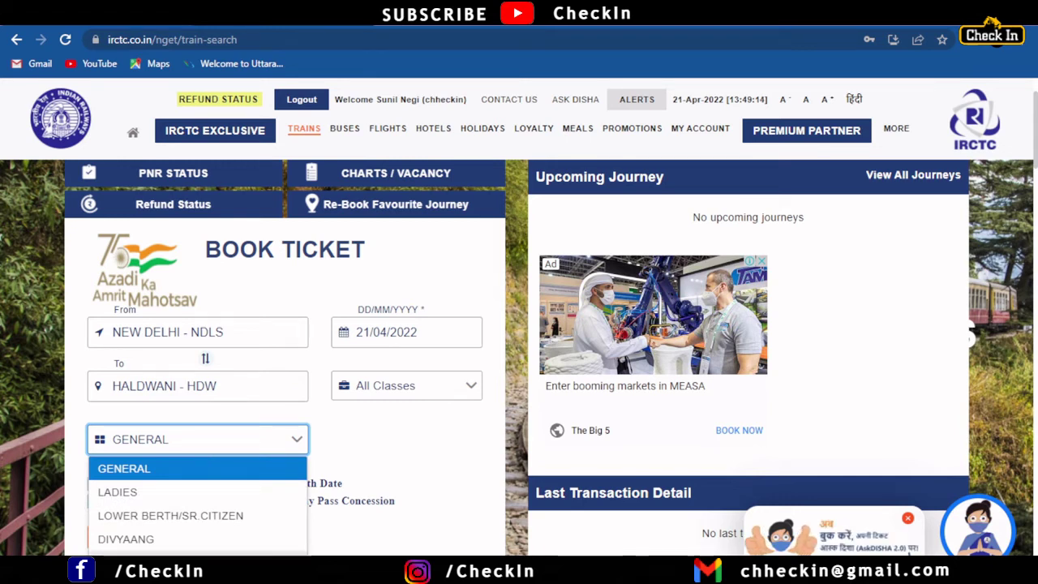
{"action": "left_click", "coordinate": [194, 562]}
{"action": "left_click", "coordinate": [204, 451]}
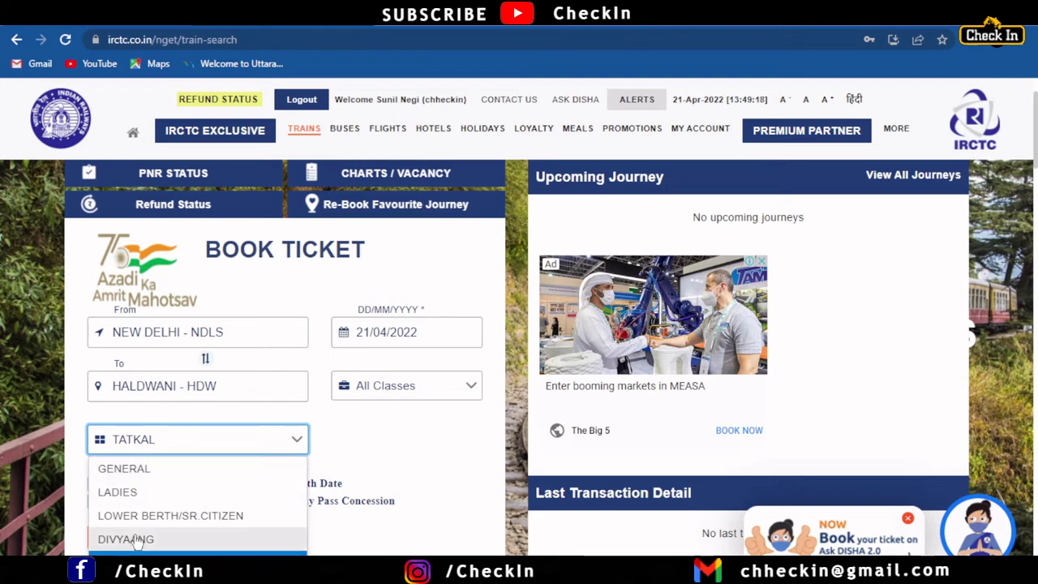
{"action": "left_click", "coordinate": [141, 478]}
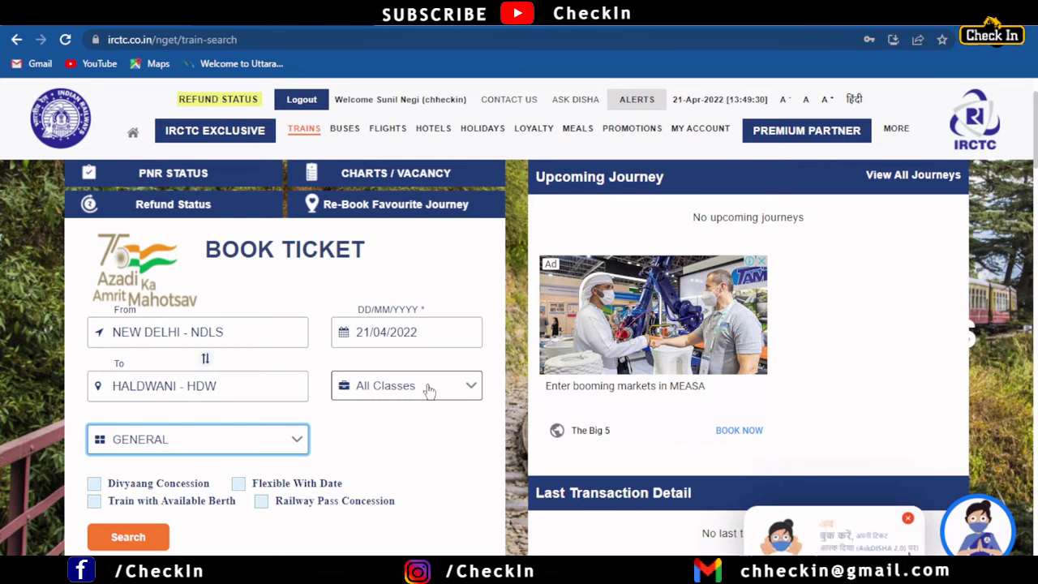
Step: Change the journey date from 21/04/2022 to 14 June 2022 using the calendar
{"action": "left_click", "coordinate": [349, 339]}
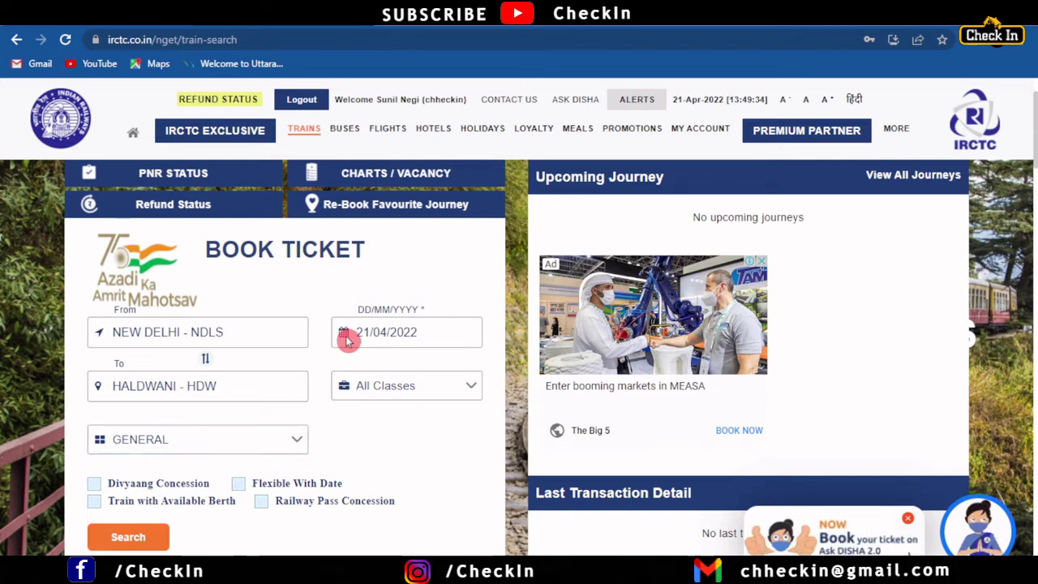
{"action": "left_click", "coordinate": [349, 339]}
{"action": "left_click", "coordinate": [371, 329]}
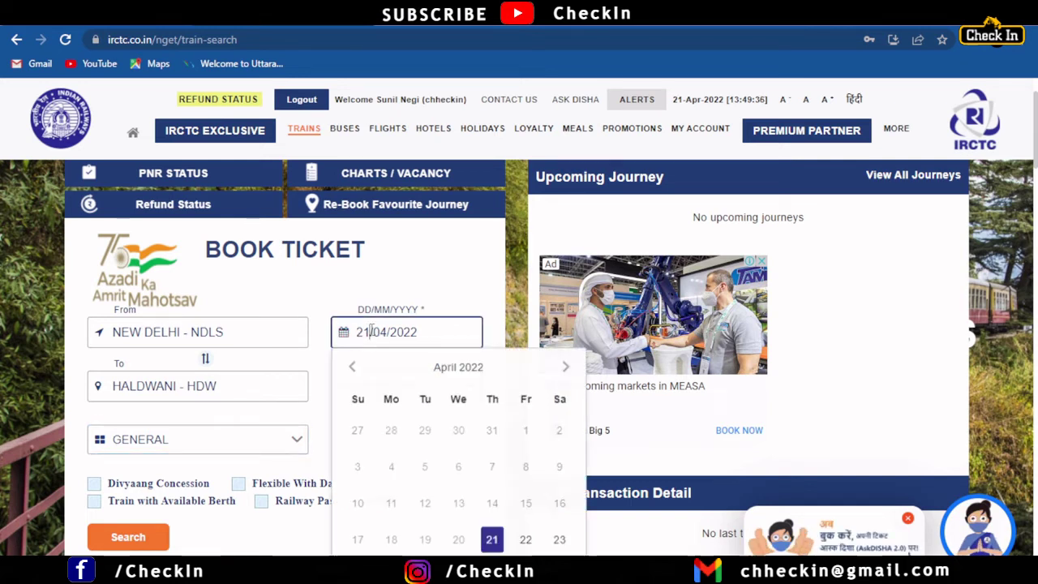
{"action": "left_click", "coordinate": [564, 369]}
{"action": "left_click", "coordinate": [564, 369]}
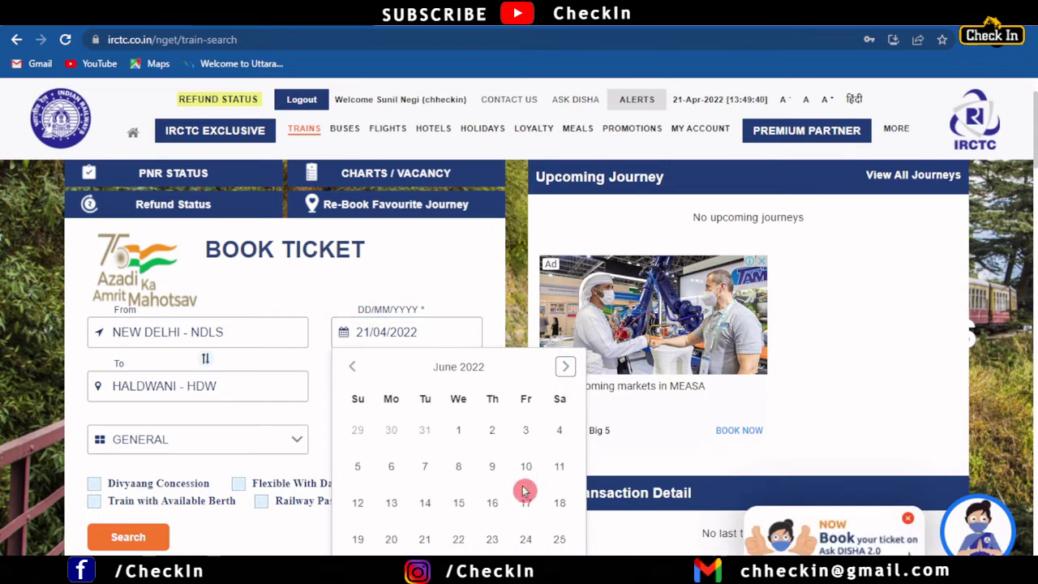
{"action": "left_click", "coordinate": [425, 503]}
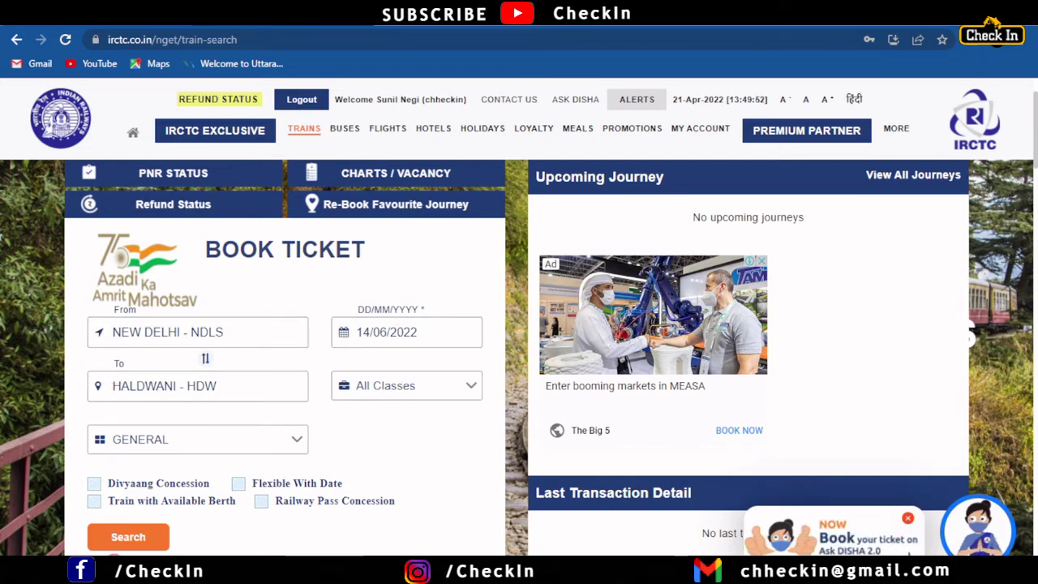
Step: Search trains from New Delhi to Haldwani for 14 Jun 2022
{"action": "left_click", "coordinate": [131, 539]}
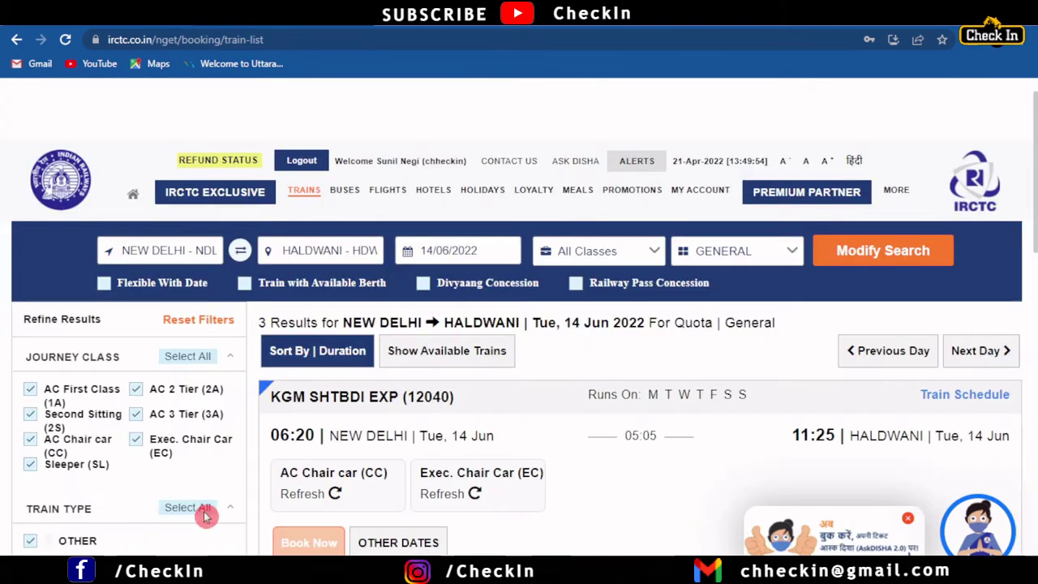
{"action": "scroll", "coordinate": [588, 397], "scroll_direction": "down", "scroll_amount": 2}
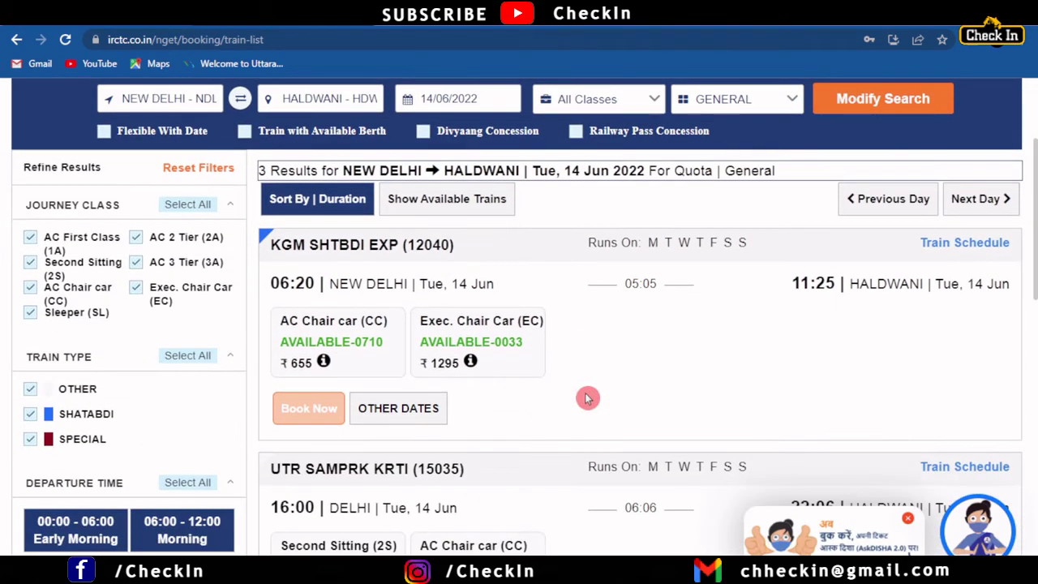
{"action": "scroll", "coordinate": [588, 398], "scroll_direction": "down", "scroll_amount": 1}
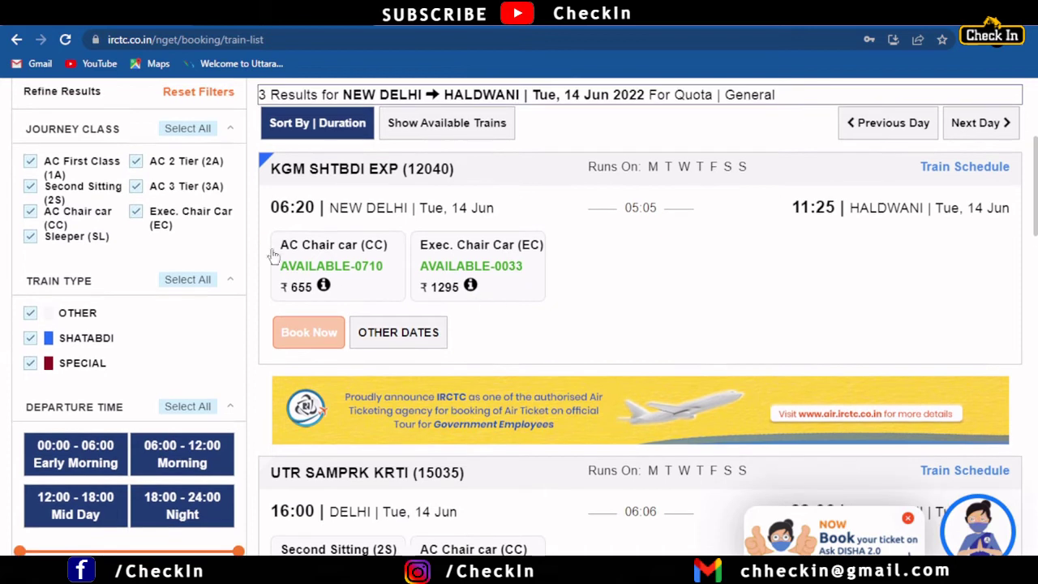
Step: Show KGM SHTBDI EXP fare notes and review the three trains' availability and fares
{"action": "left_click", "coordinate": [279, 276]}
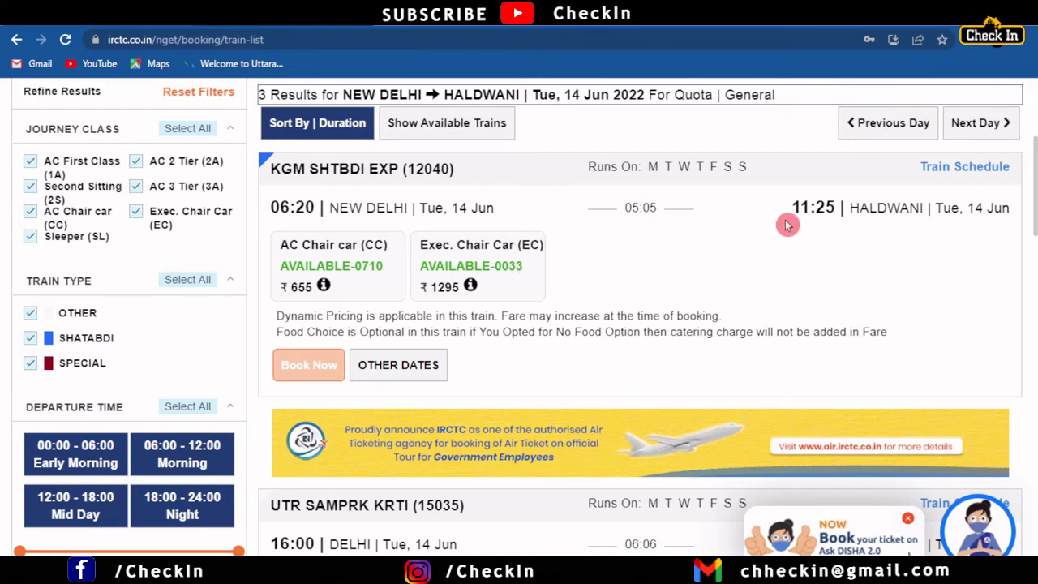
{"action": "scroll", "coordinate": [670, 305], "scroll_direction": "down", "scroll_amount": 2}
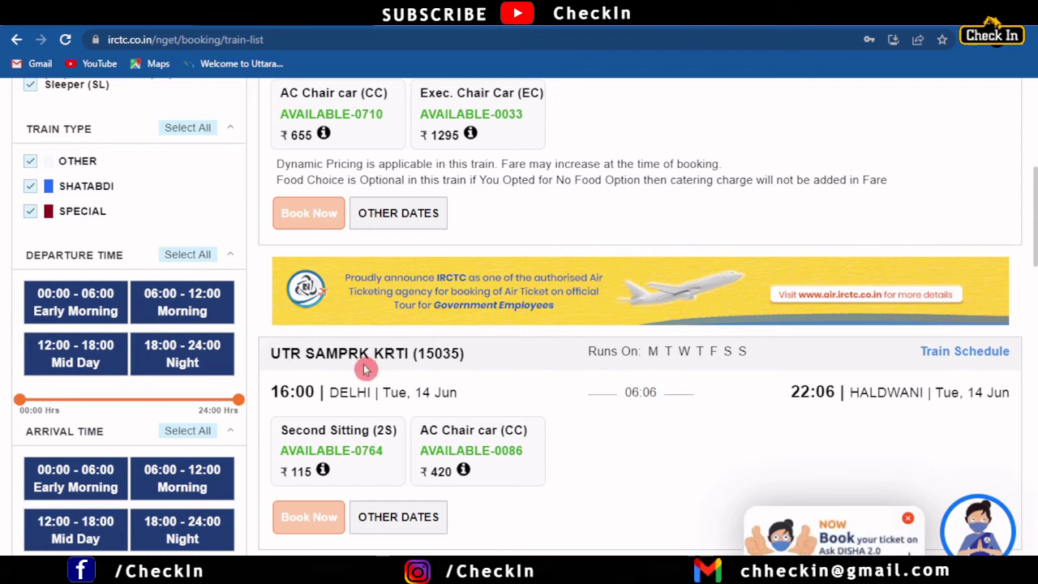
{"action": "scroll", "coordinate": [420, 358], "scroll_direction": "down", "scroll_amount": 1}
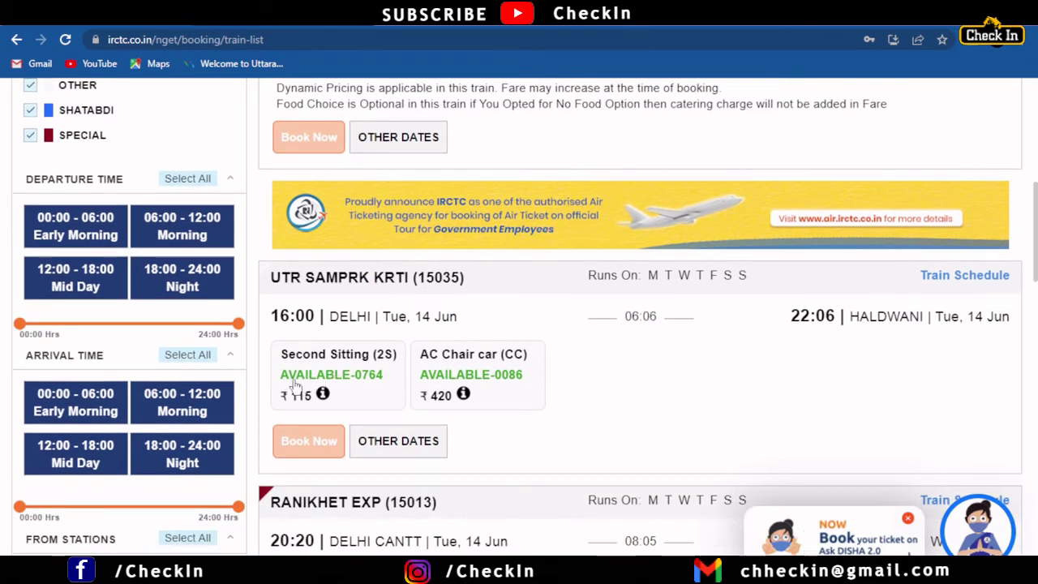
{"action": "scroll", "coordinate": [362, 414], "scroll_direction": "down", "scroll_amount": 1}
{"action": "scroll", "coordinate": [361, 417], "scroll_direction": "down", "scroll_amount": 3}
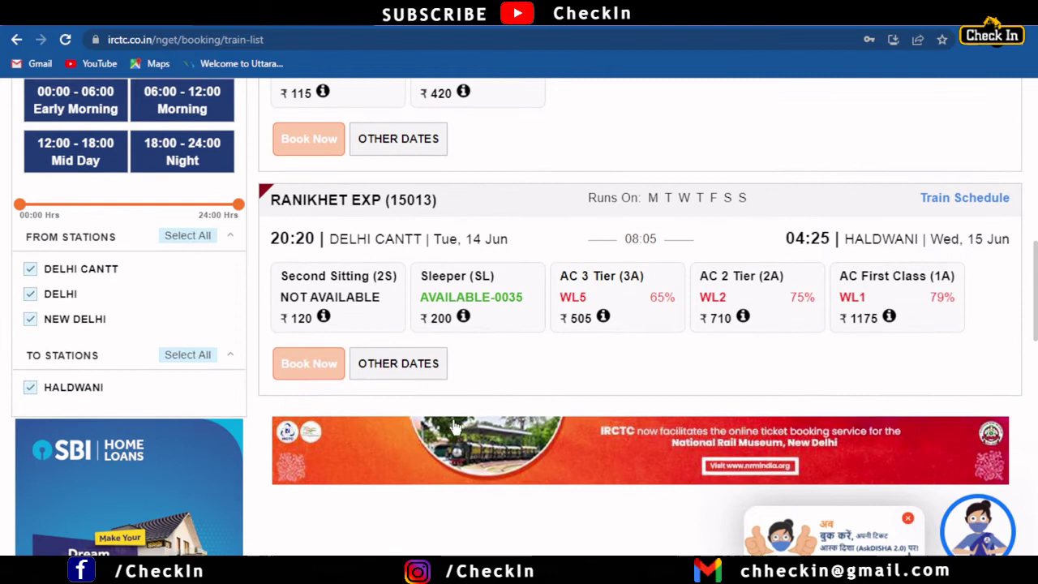
{"action": "scroll", "coordinate": [546, 400], "scroll_direction": "up", "scroll_amount": 6}
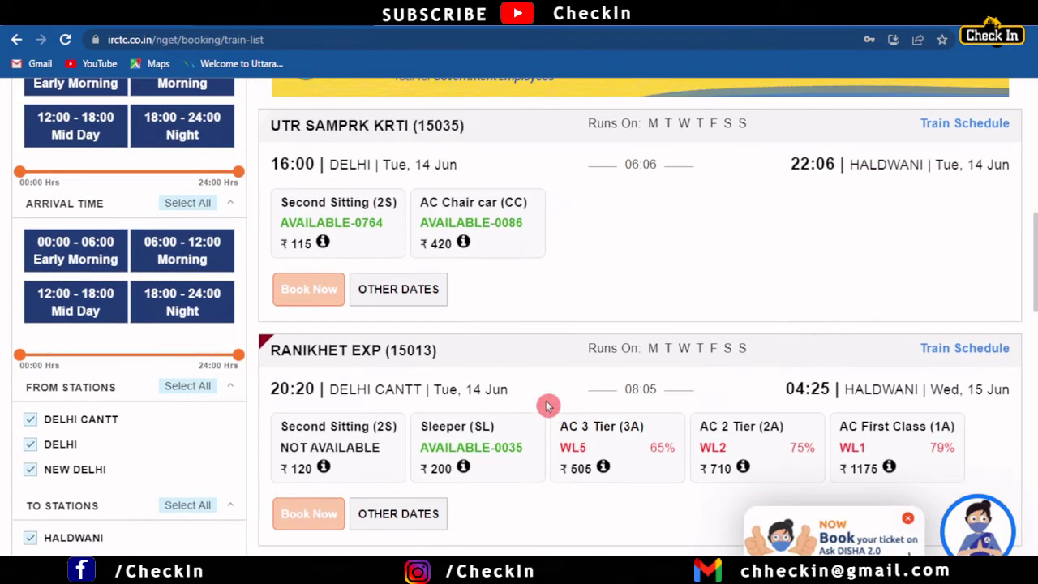
{"action": "scroll", "coordinate": [549, 391], "scroll_direction": "up", "scroll_amount": 2}
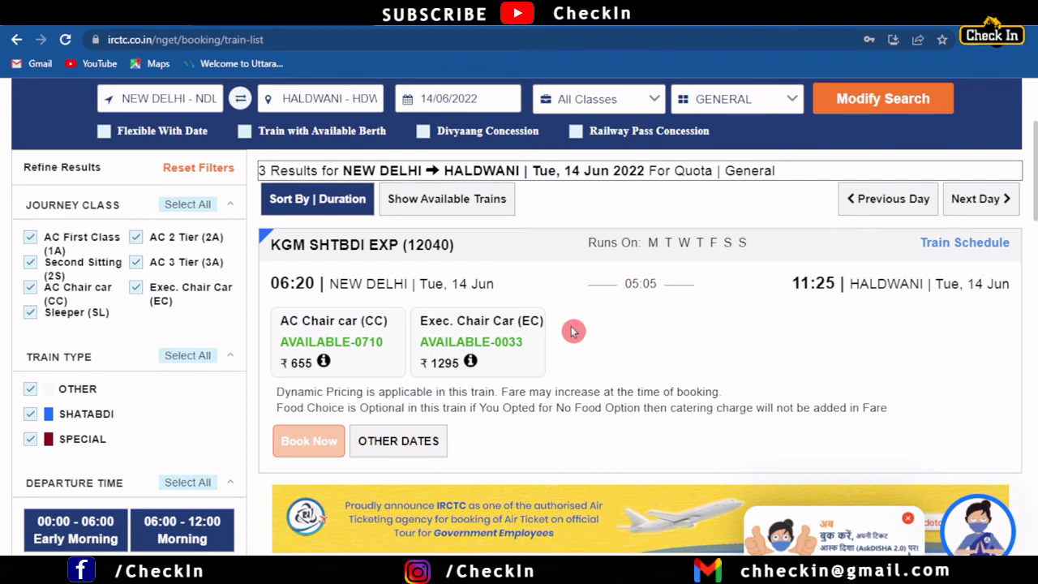
Step: Hide the dynamic pricing note and highlight KGM SHTBDI EXP (12040) departing 14 Jun
{"action": "left_click", "coordinate": [373, 346]}
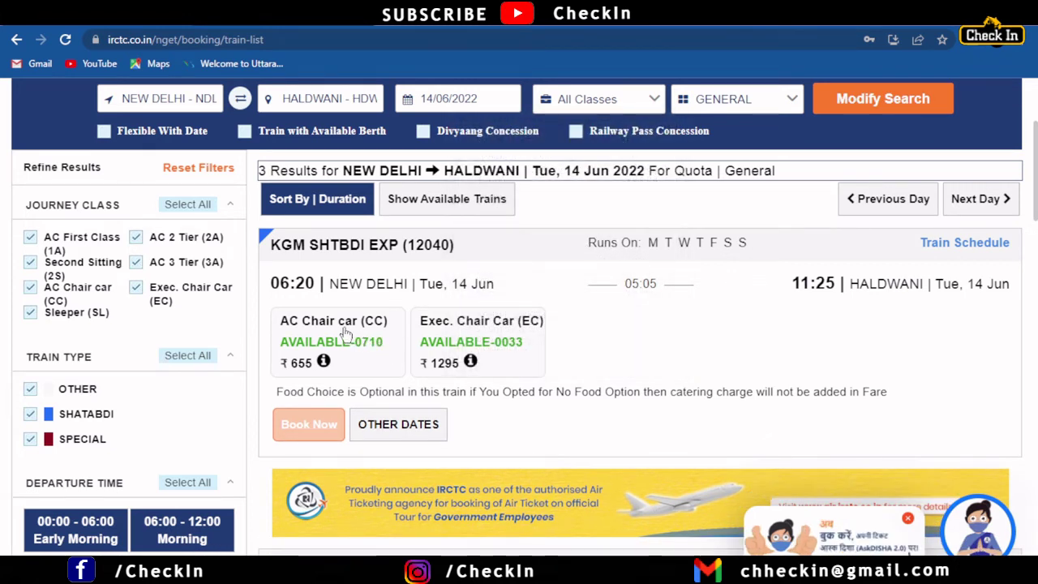
{"action": "scroll", "coordinate": [398, 297], "scroll_direction": "up", "scroll_amount": 1}
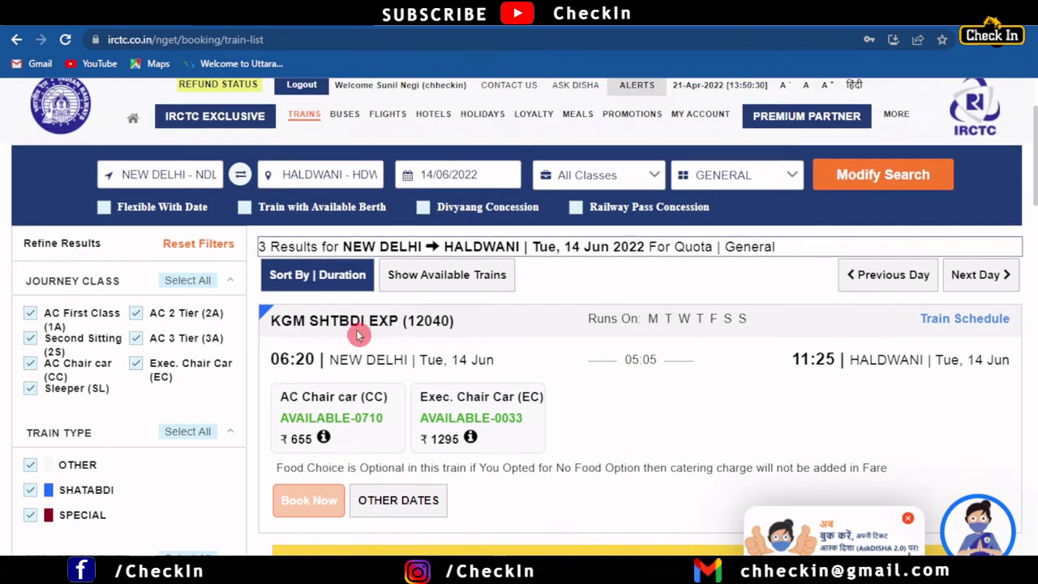
{"action": "left_click_drag", "start_coordinate": [272, 321], "coordinate": [469, 331]}
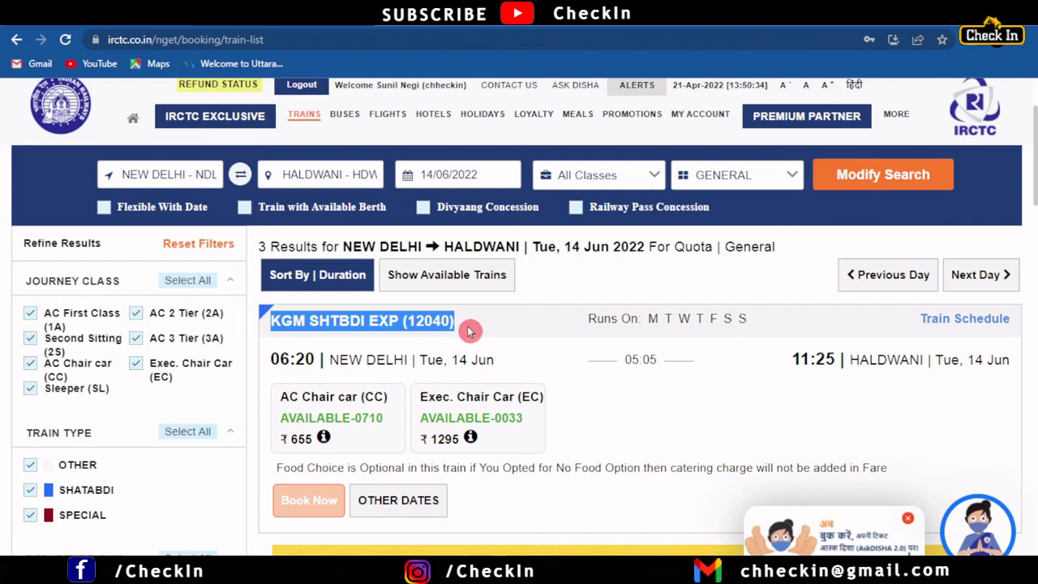
{"action": "left_click_drag", "start_coordinate": [450, 359], "coordinate": [502, 368]}
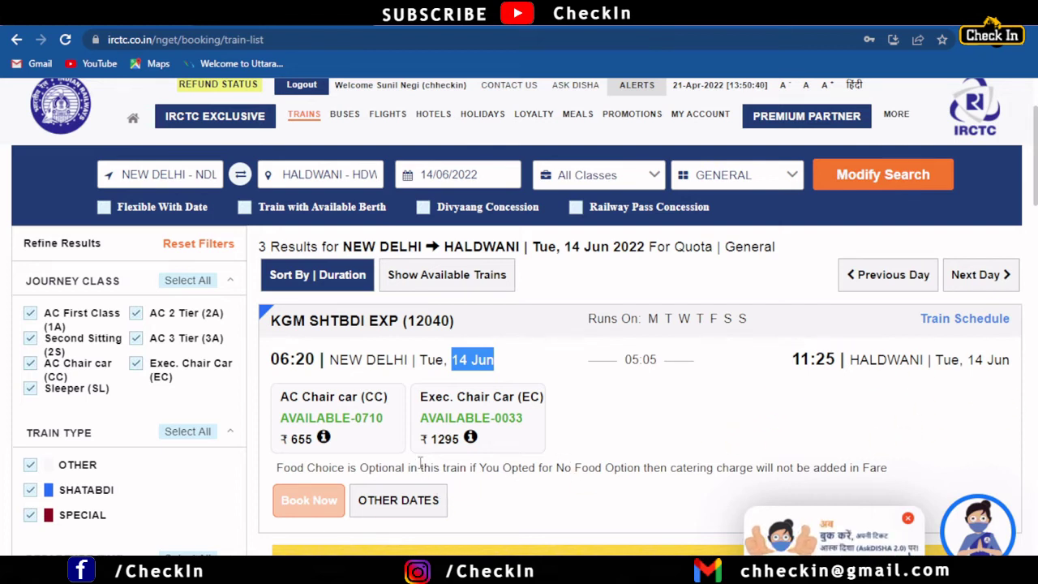
Step: Compare Exec. Chair Car with AC Chair car and select AC Chair car at ₹655
{"action": "scroll", "coordinate": [367, 417], "scroll_direction": "down", "scroll_amount": 1}
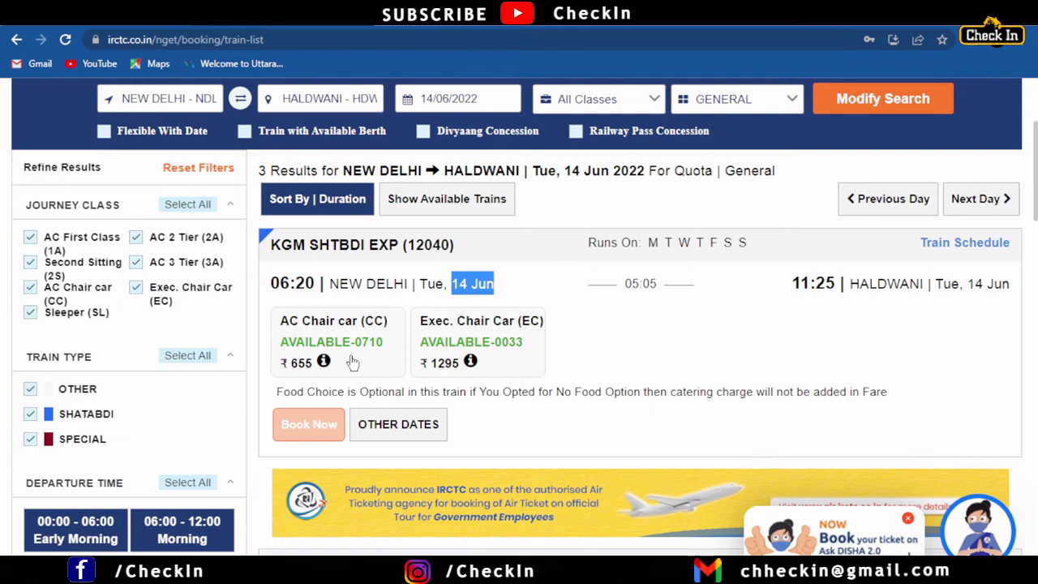
{"action": "left_click_drag", "start_coordinate": [385, 342], "coordinate": [286, 347]}
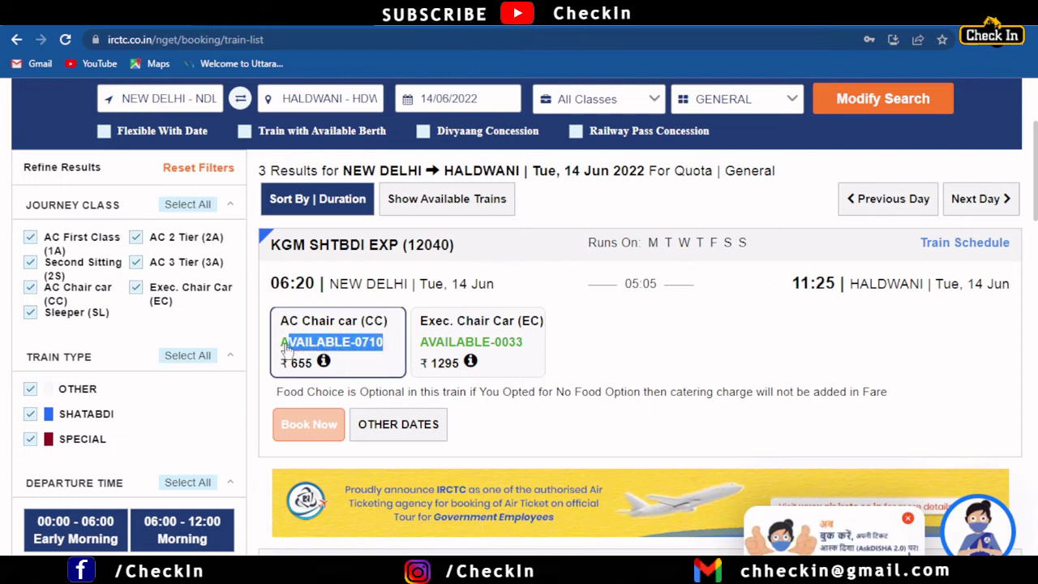
{"action": "left_click_drag", "start_coordinate": [535, 347], "coordinate": [440, 354]}
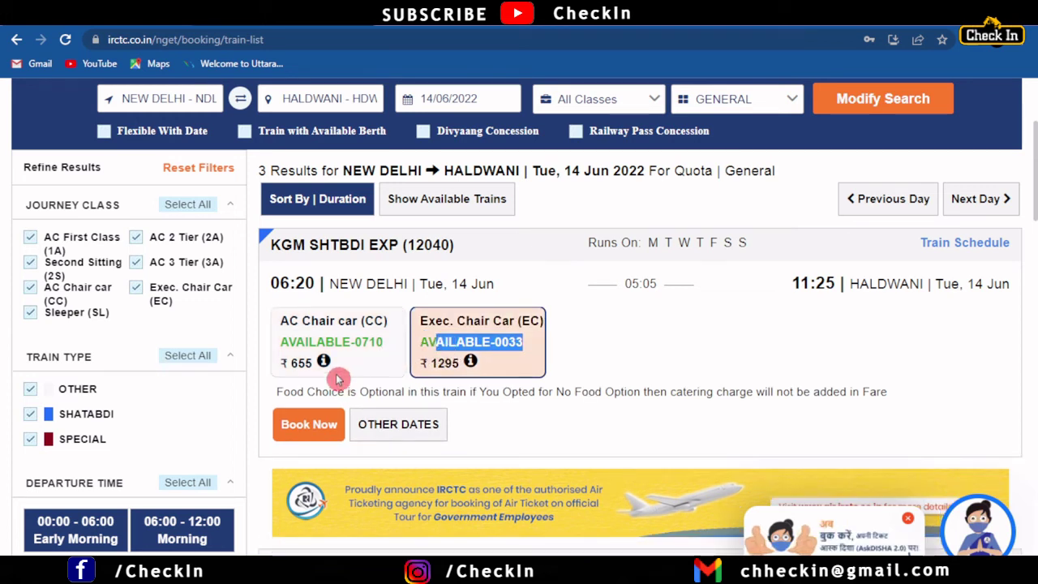
{"action": "left_click_drag", "start_coordinate": [281, 366], "coordinate": [308, 375]}
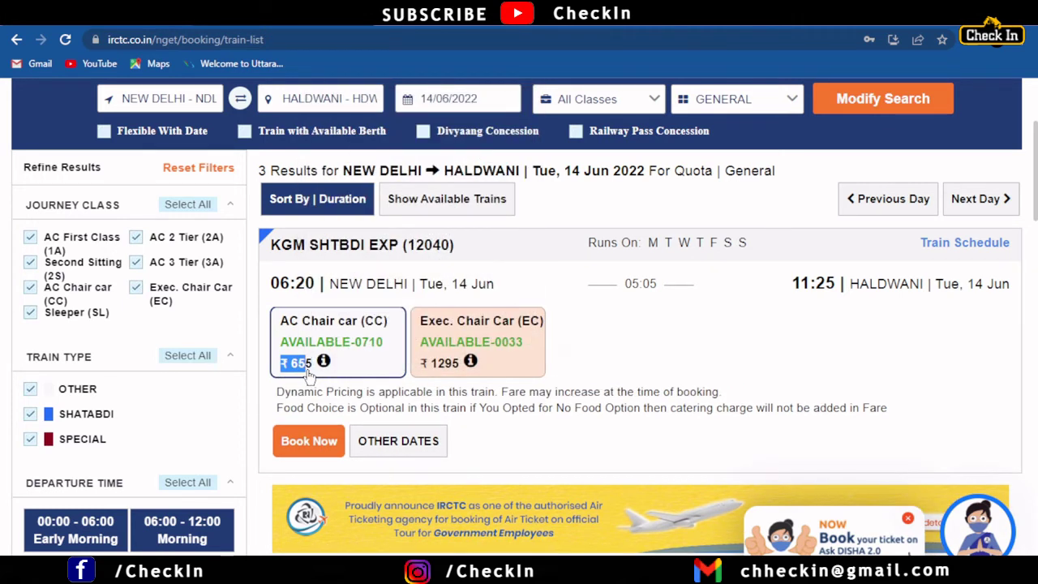
{"action": "mouse_move", "coordinate": [323, 363]}
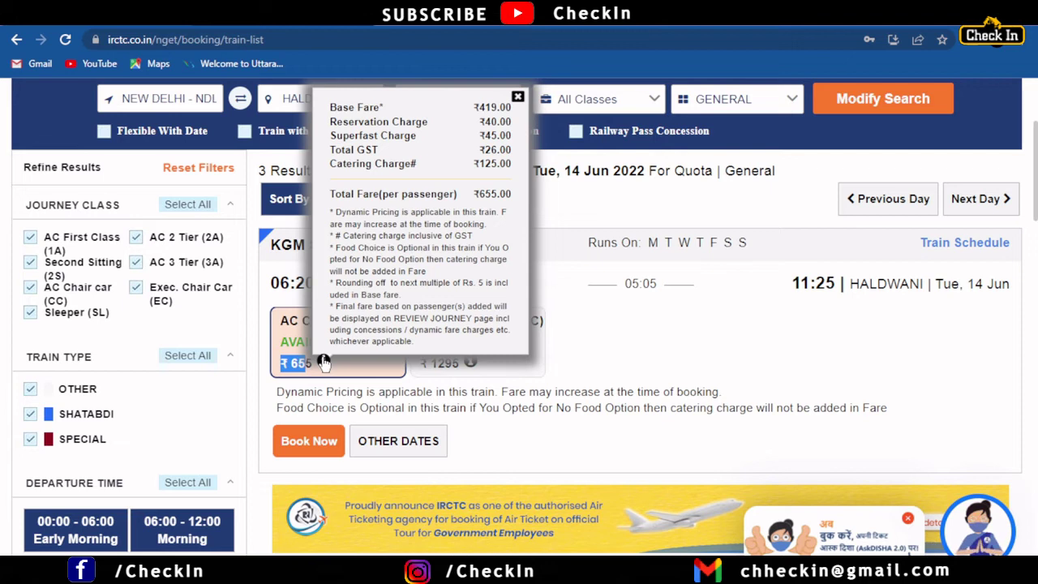
{"action": "left_click", "coordinate": [470, 363]}
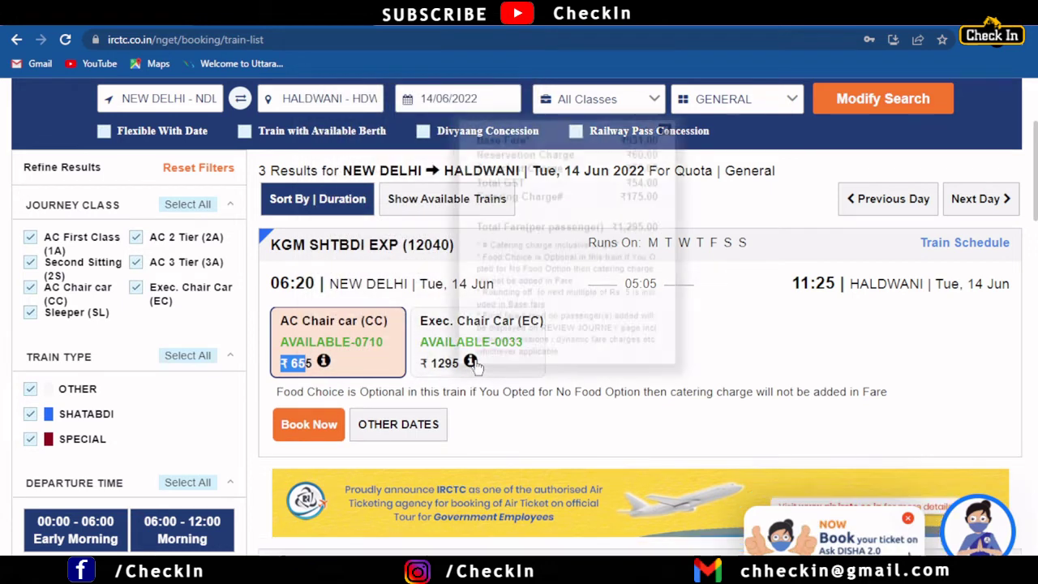
{"action": "left_click", "coordinate": [432, 348]}
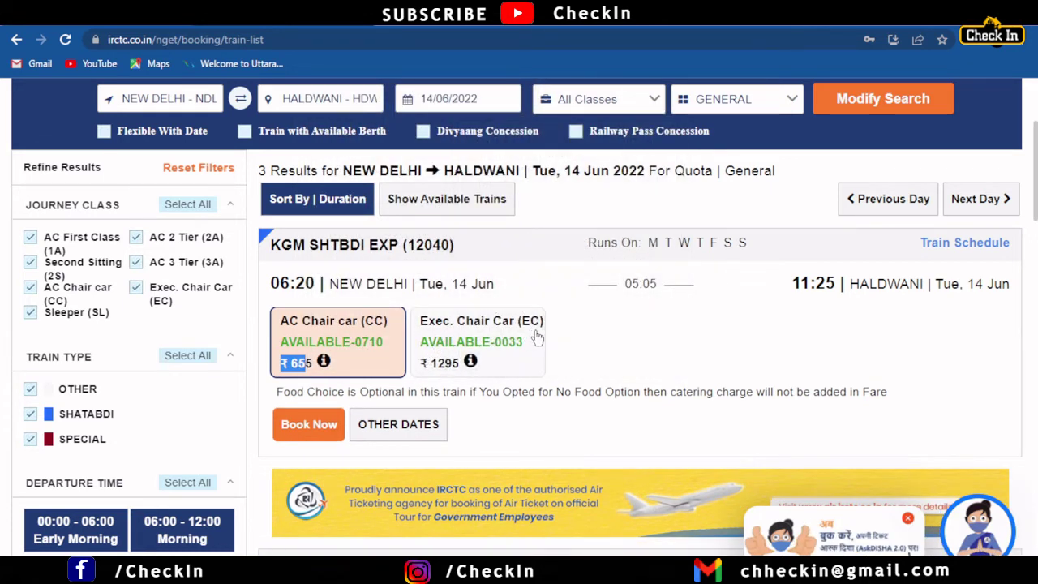
{"action": "left_click", "coordinate": [471, 362]}
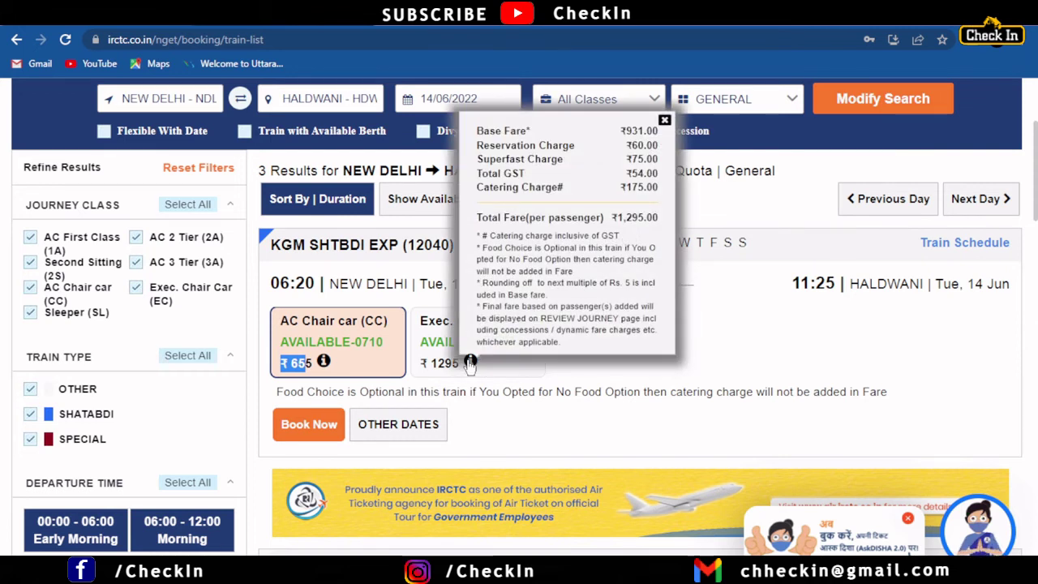
{"action": "left_click", "coordinate": [432, 375]}
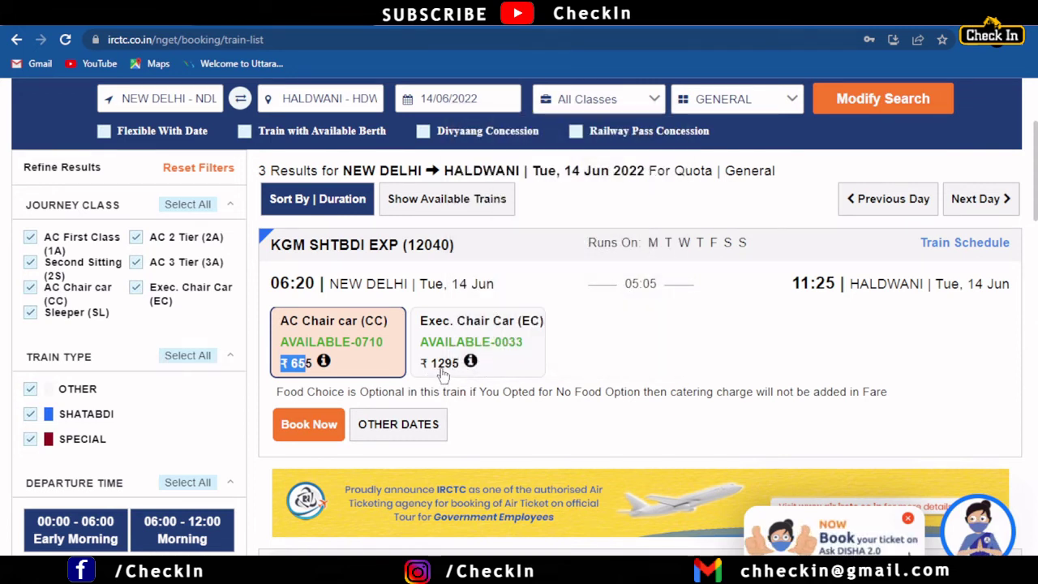